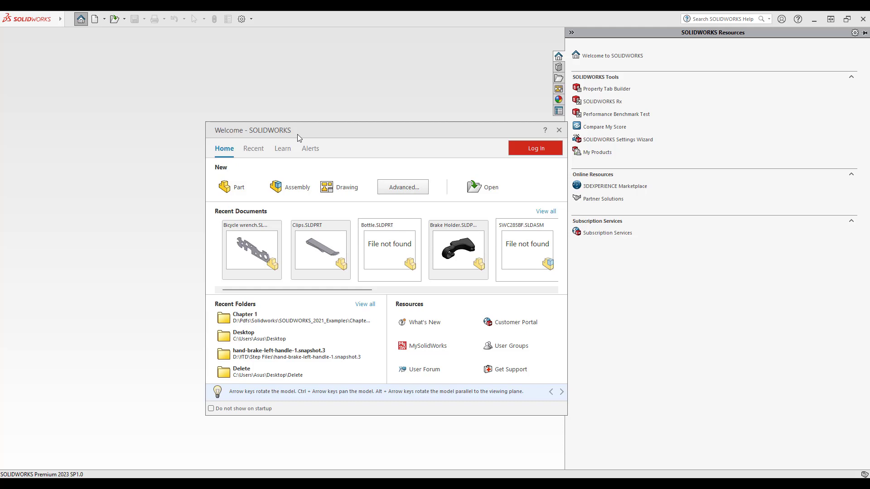
Examine the advanced new-document templates and the contents of the Welcome dialog's home page.
left_click_drag(293, 129, 284, 83)
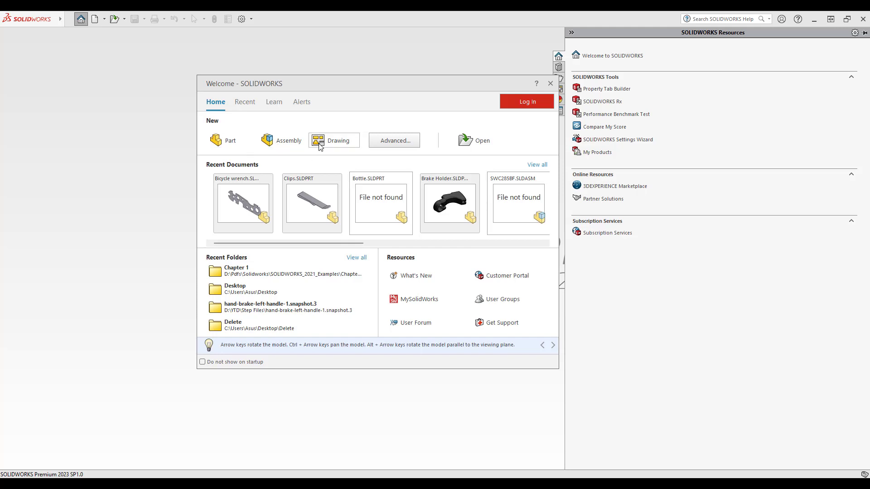
left_click(389, 142)
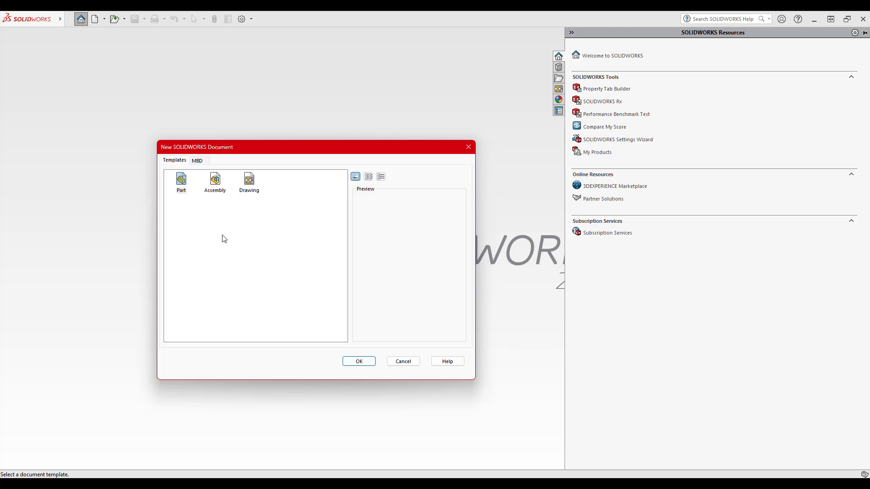
left_click(395, 361)
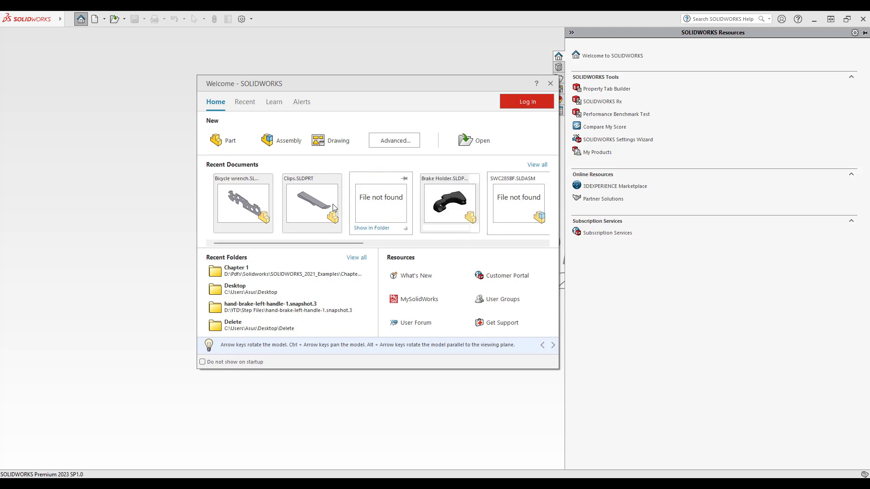
mouse_move(254, 199)
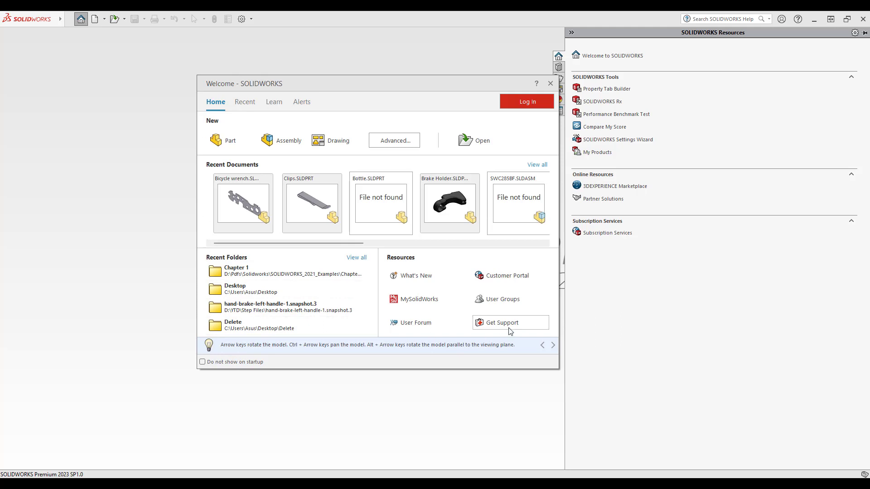
mouse_move(511, 231)
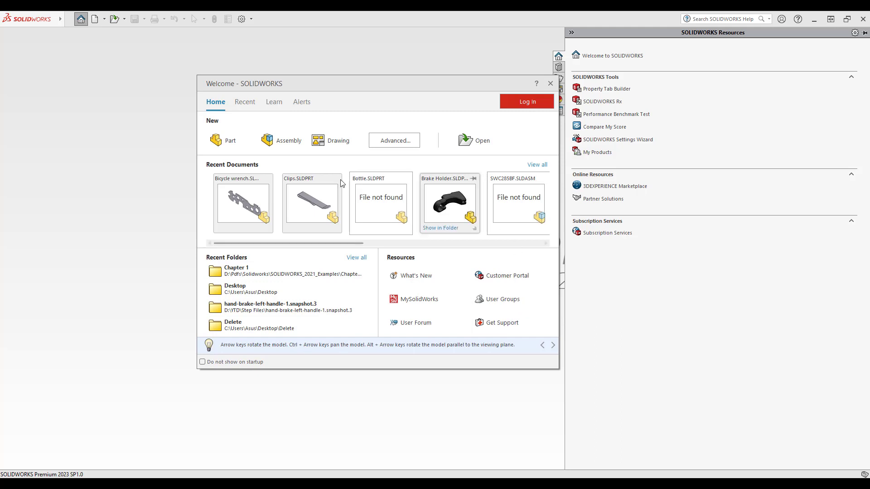
Browse the recent documents, filtering them by parts and by drawings, and clear the filter.
left_click(244, 104)
left_click(216, 103)
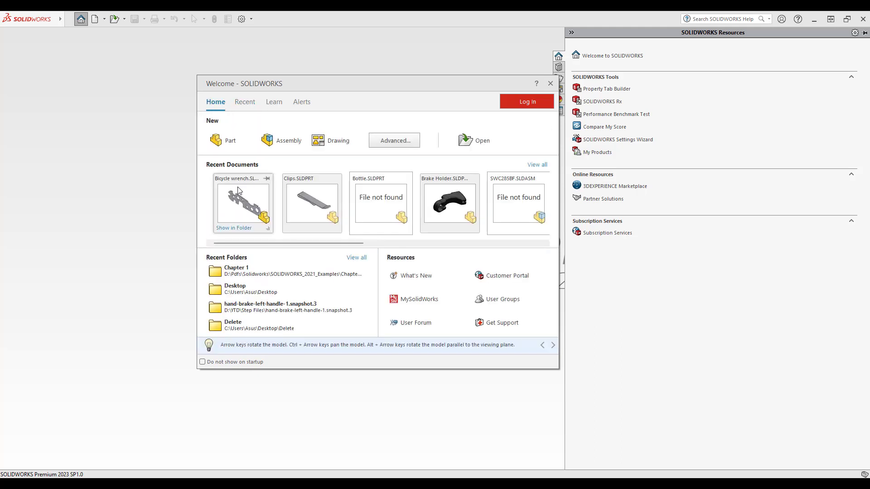
left_click(252, 105)
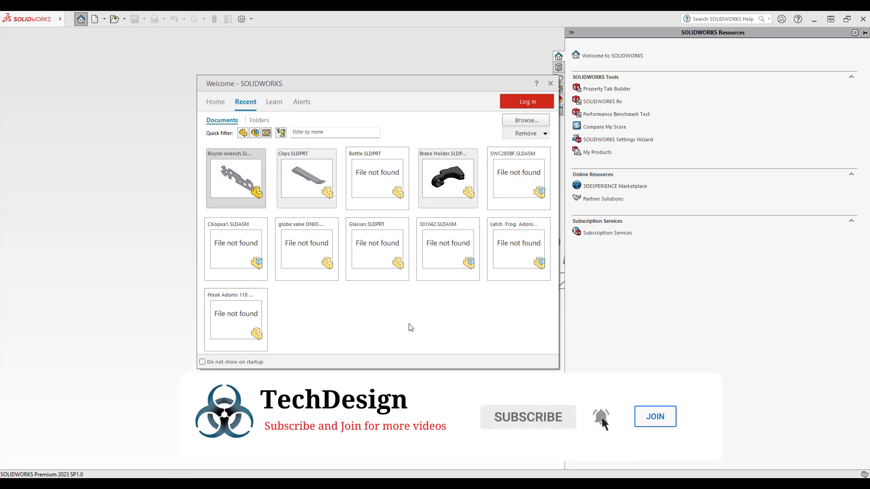
left_click(243, 134)
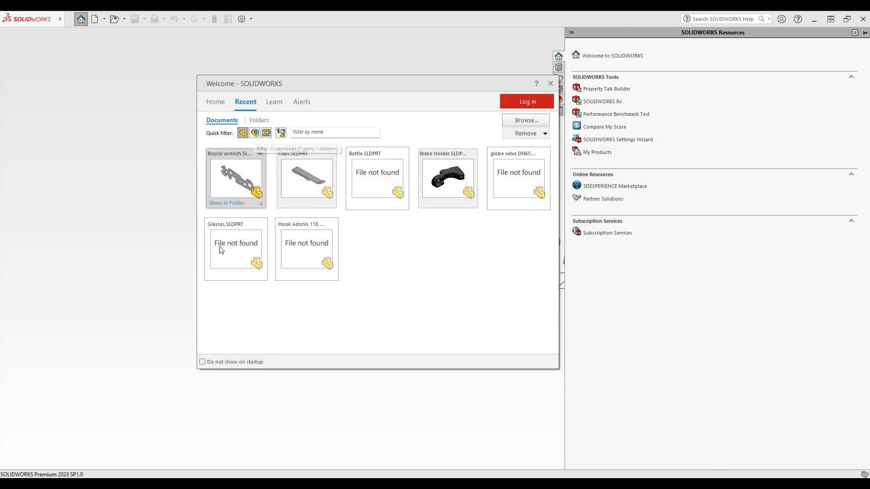
left_click(266, 134)
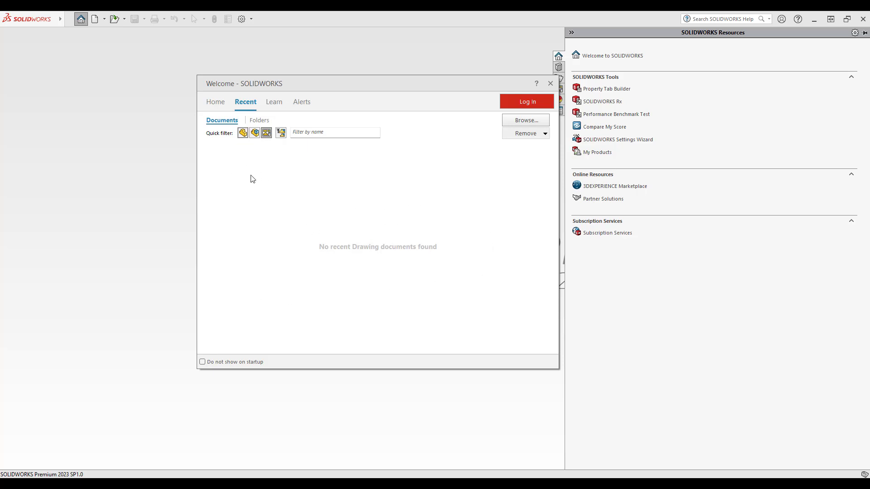
left_click(266, 133)
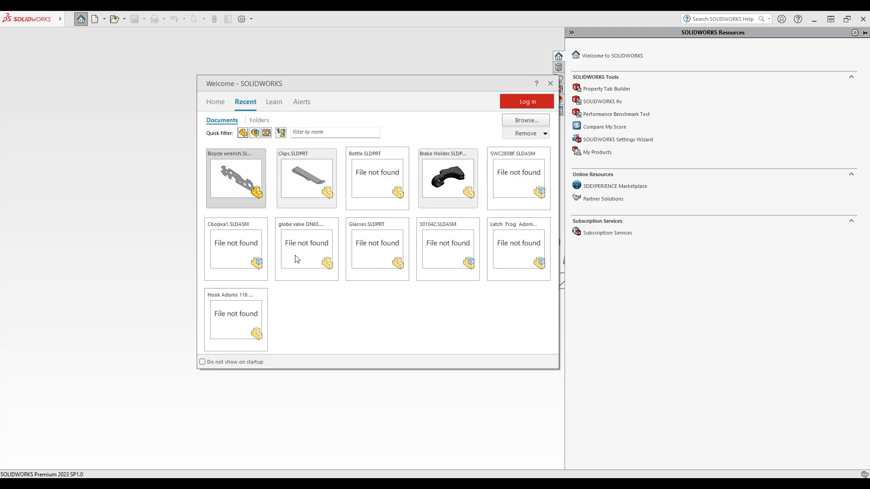
Create a new part document and collapse the SOLIDWORKS Resources pane.
left_click(216, 102)
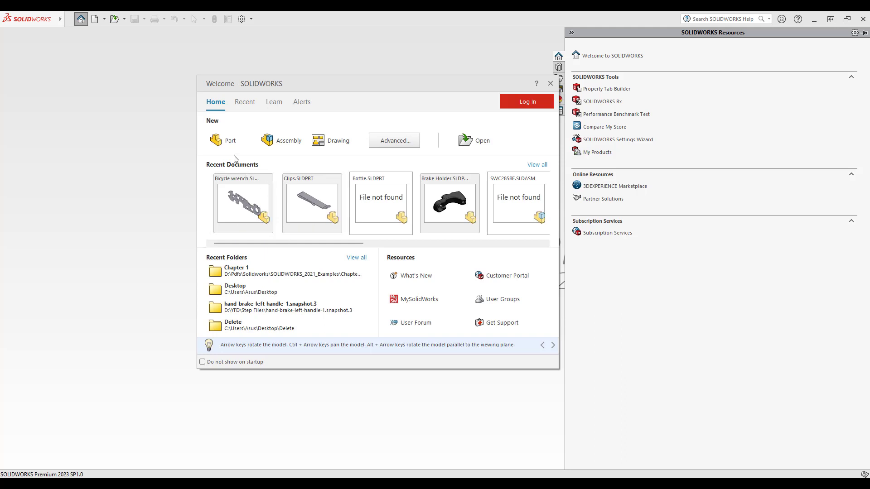
left_click(226, 141)
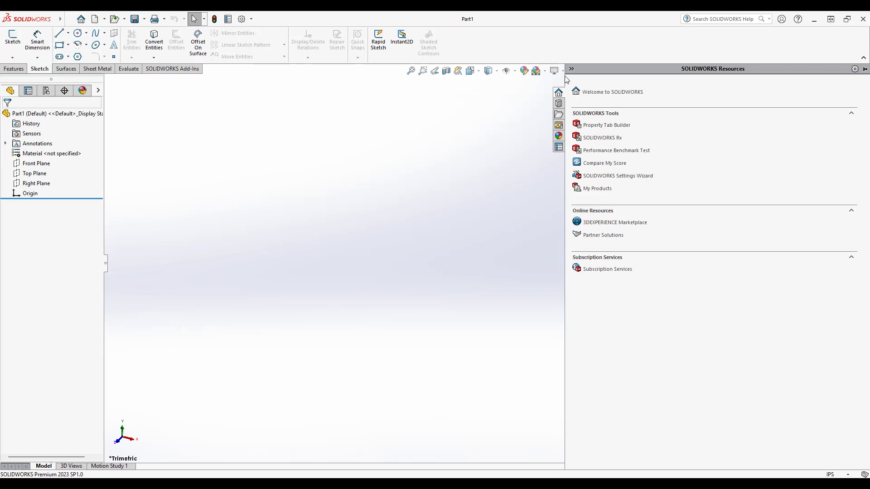
left_click(572, 33)
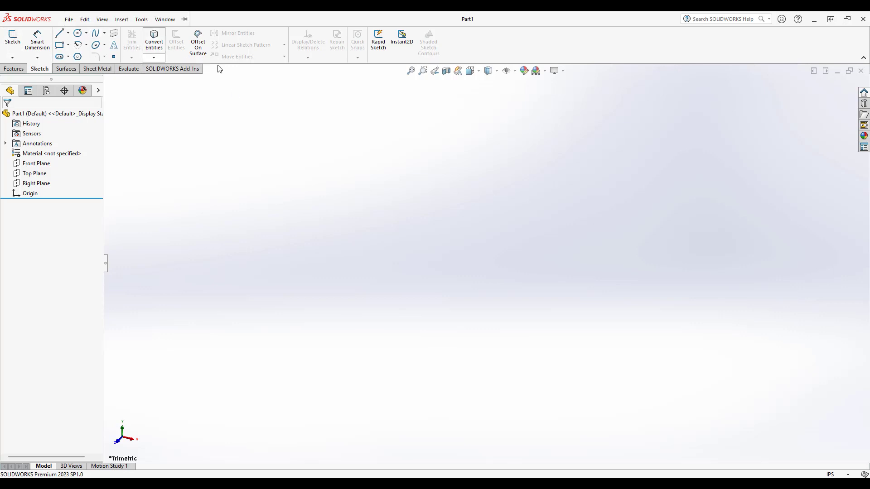
Show the Front, Top and Right planes together in the graphics area.
left_click(36, 163)
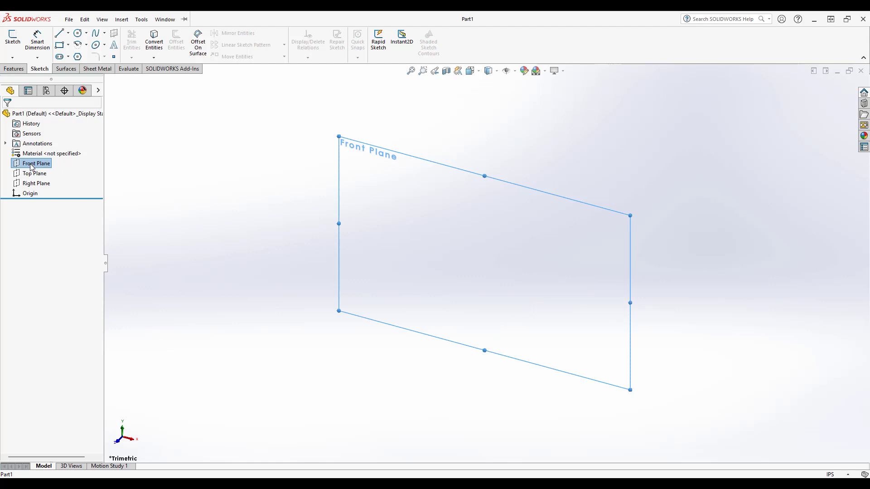
left_click(35, 184, "shift")
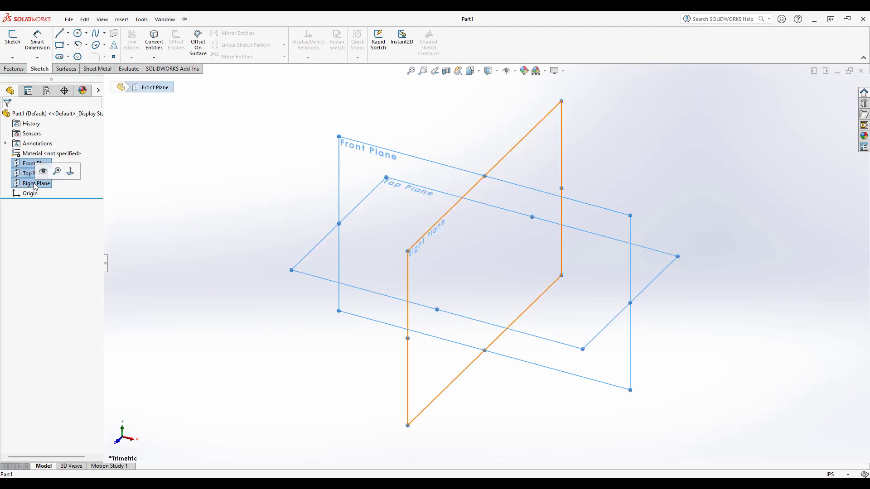
right_click(35, 184)
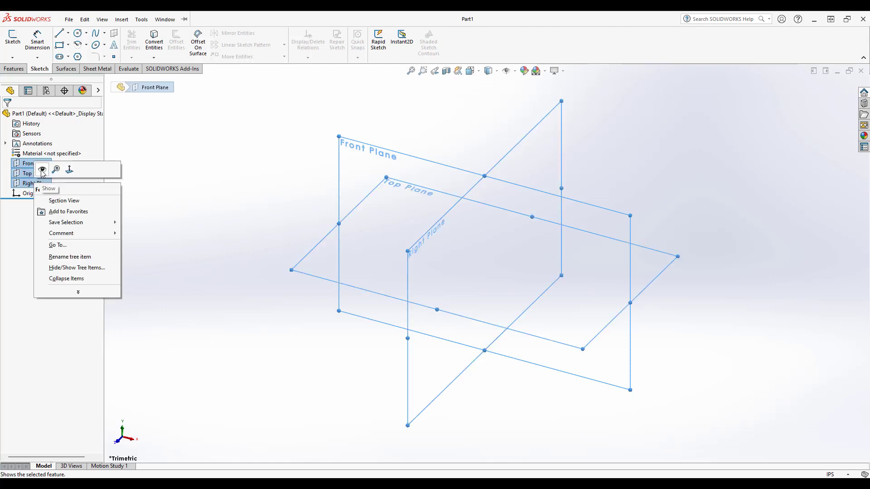
left_click(42, 170)
left_click(194, 254)
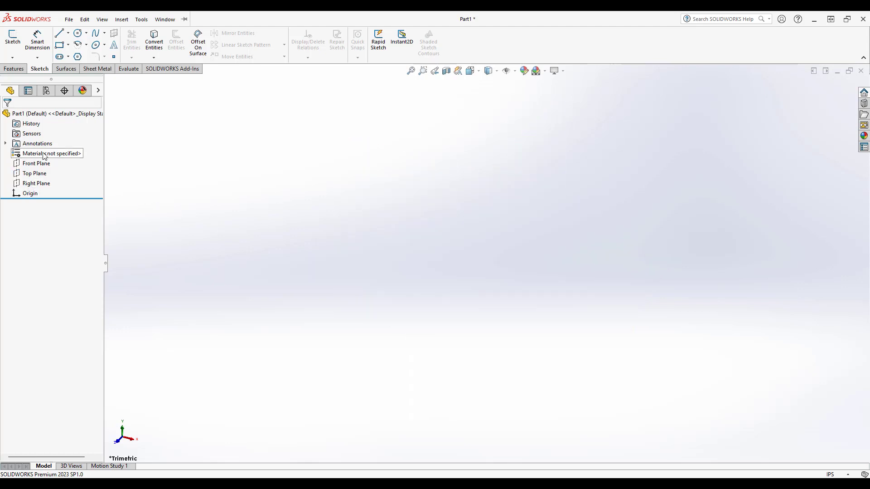
Show only the Front Plane in the graphics area and clear the selection.
right_click(19, 165)
key("Escape")
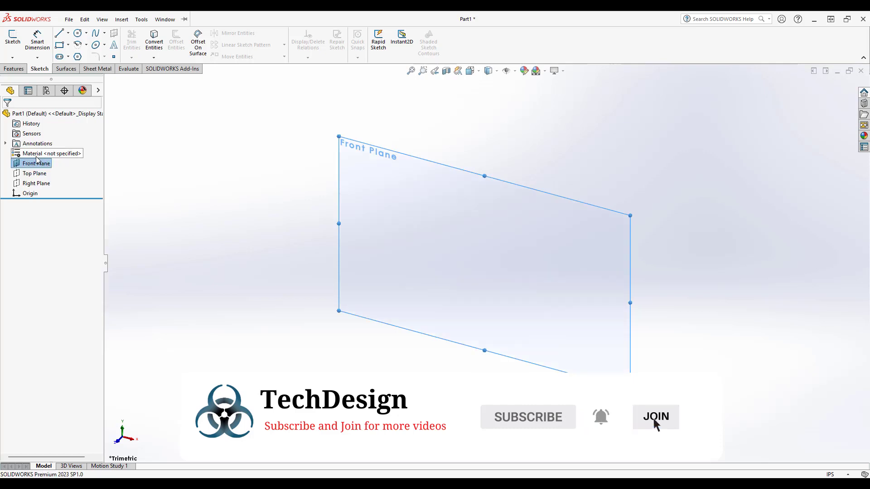
key("Escape")
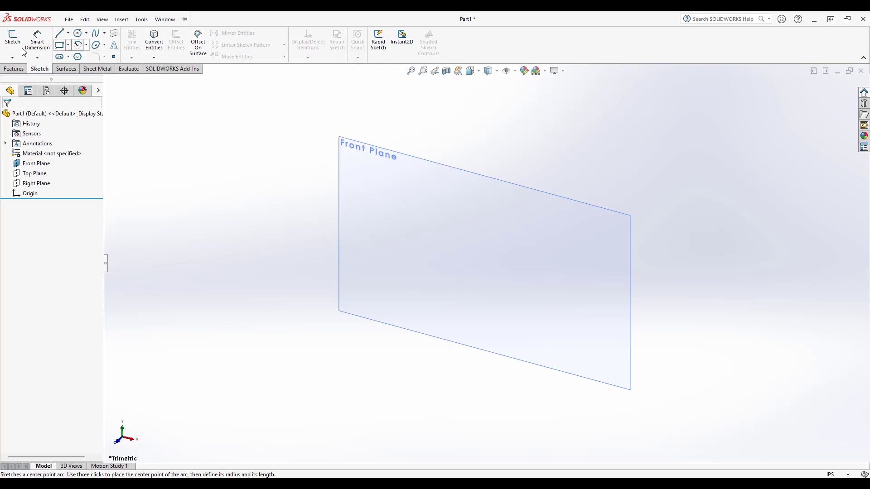
Look over the Features and Sketch tool sets and remove the Evaluate tab from the CommandManager.
left_click(14, 68)
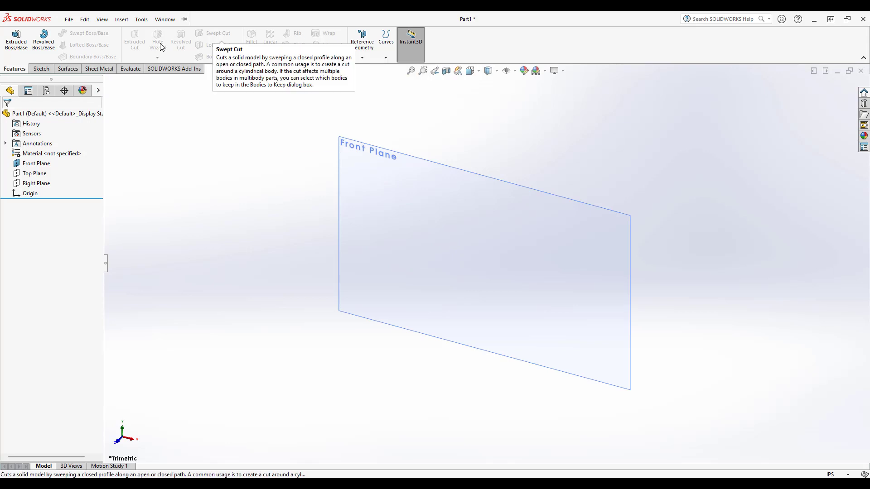
left_click(41, 68)
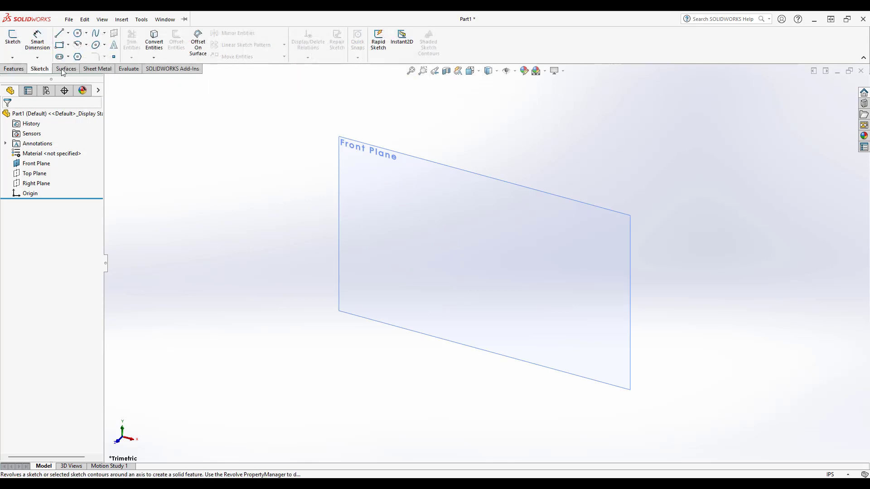
right_click(39, 72)
mouse_move(82, 100)
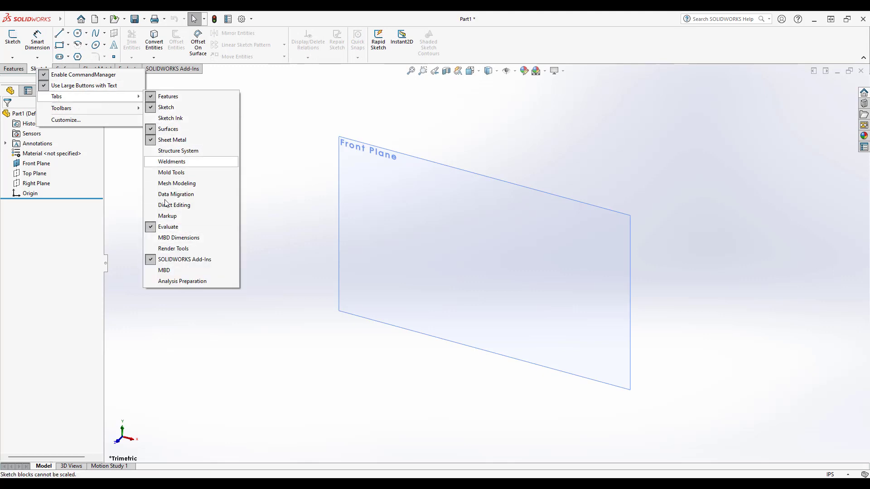
left_click(159, 228)
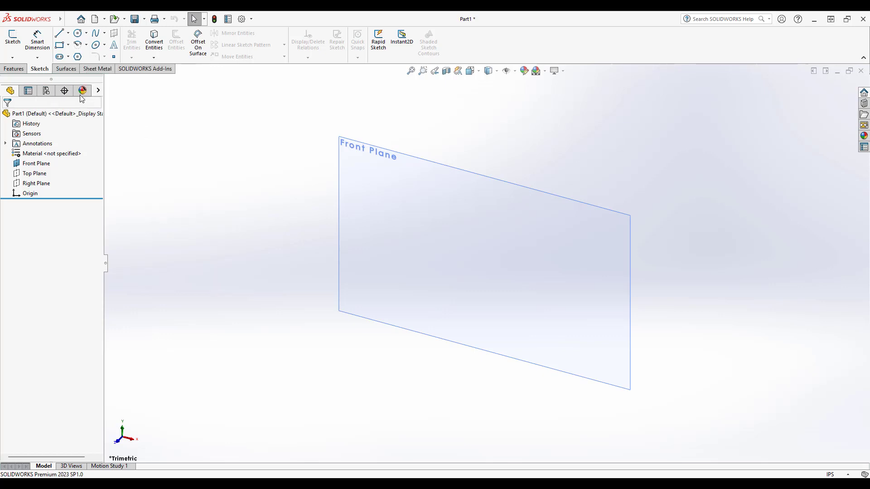
Restore the Evaluate tab in the CommandManager.
right_click(49, 68)
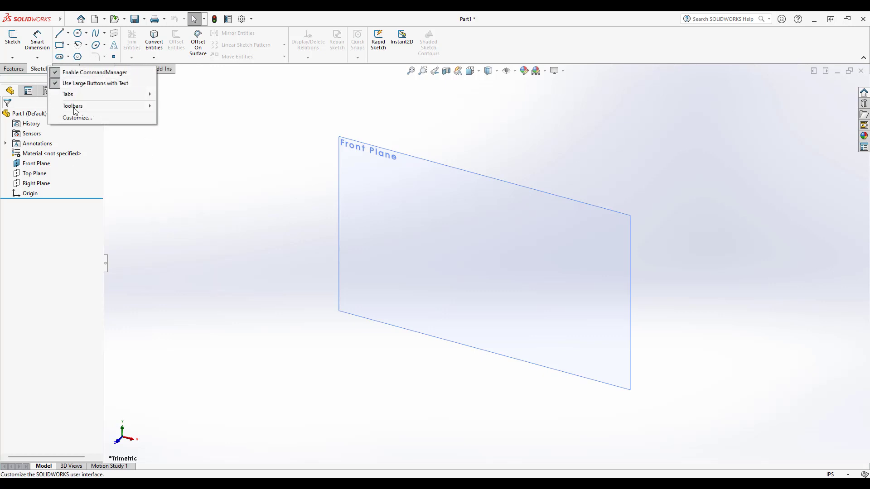
mouse_move(76, 95)
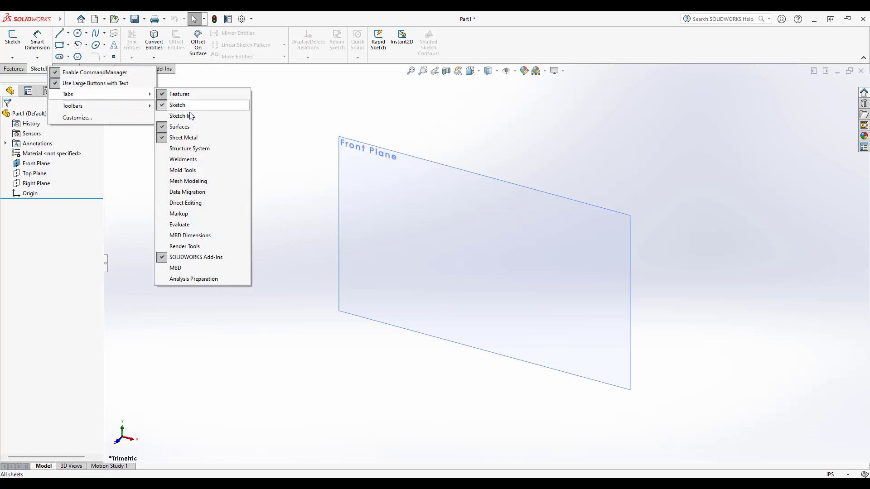
left_click(198, 225)
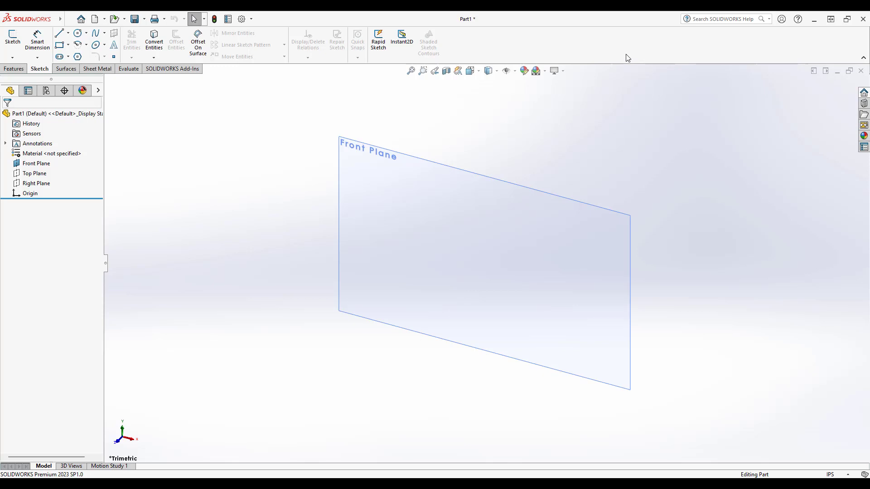
Set the search scope to Commands instead of SOLIDWORKS Help.
left_click(737, 19)
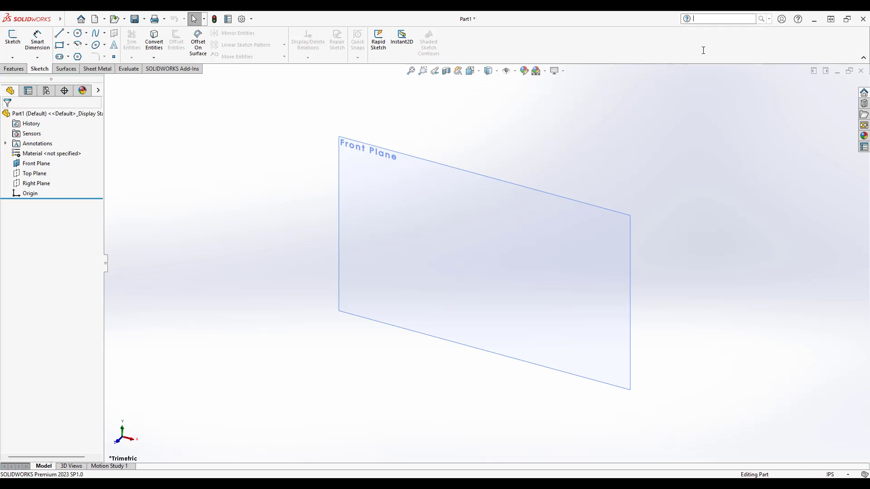
left_click(769, 19)
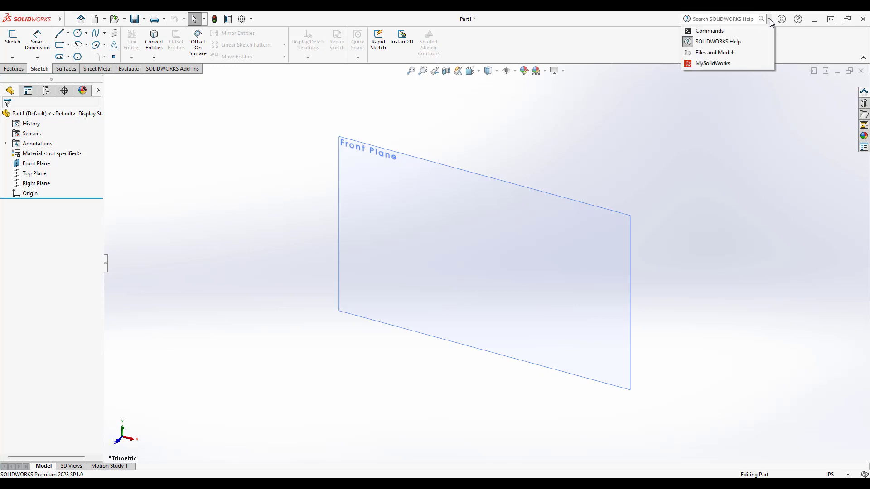
left_click(720, 32)
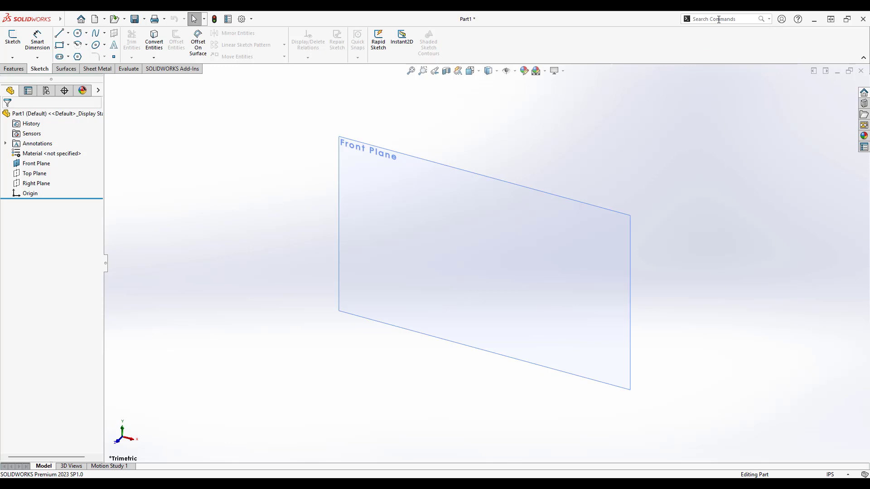
Search the commands for "line", start the Line command from the results, and cancel it.
left_click(718, 19)
type("line")
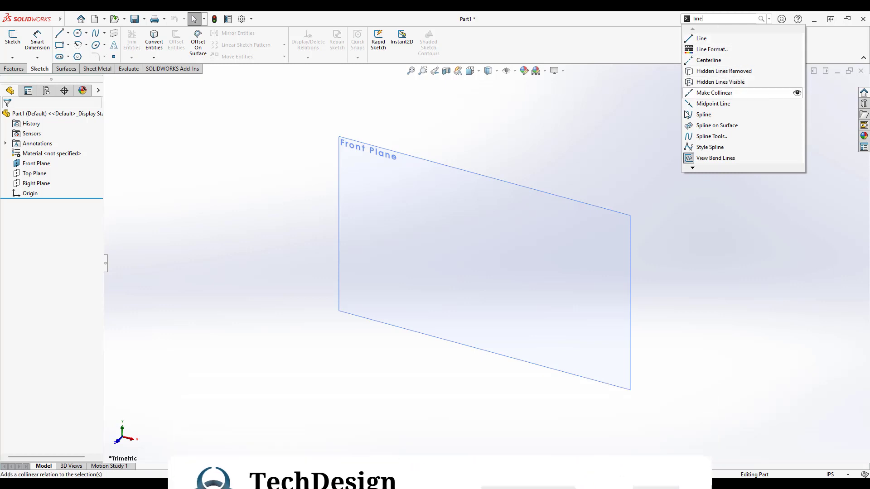
left_click(696, 40)
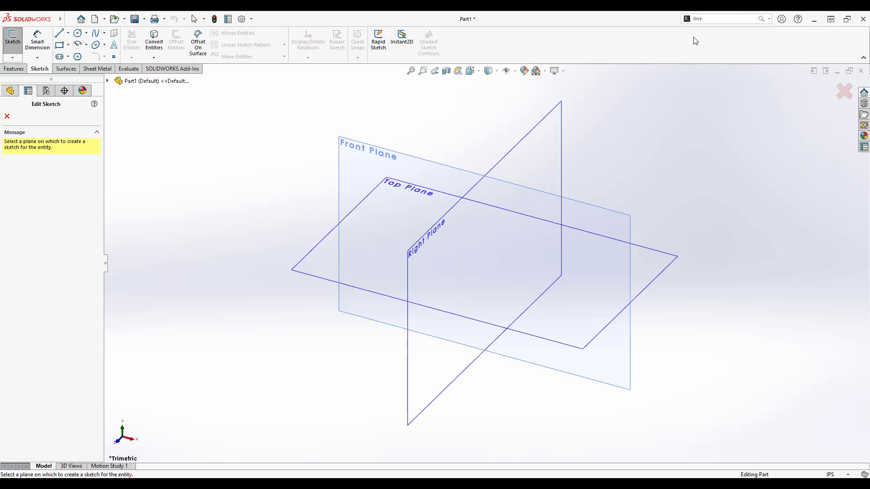
key("Escape")
Search the commands for "lin" and reveal where the Line command is located in the interface.
left_click(720, 19)
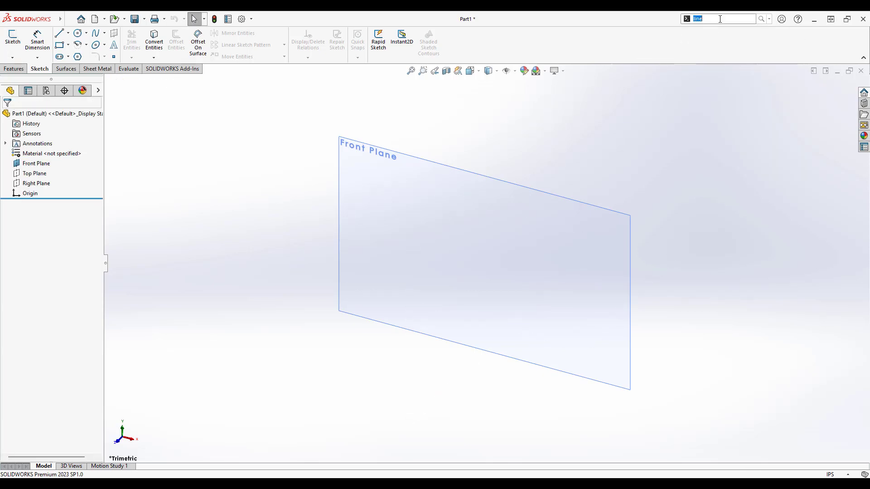
key("BackSpace")
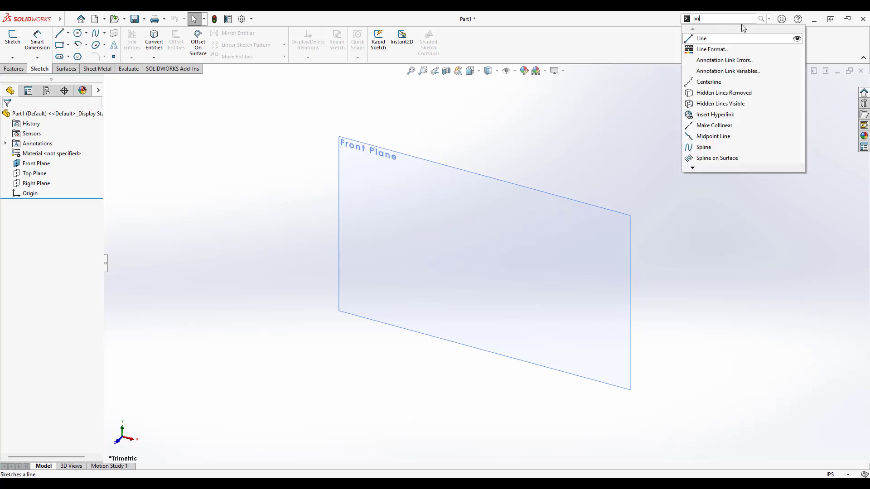
left_click(798, 40)
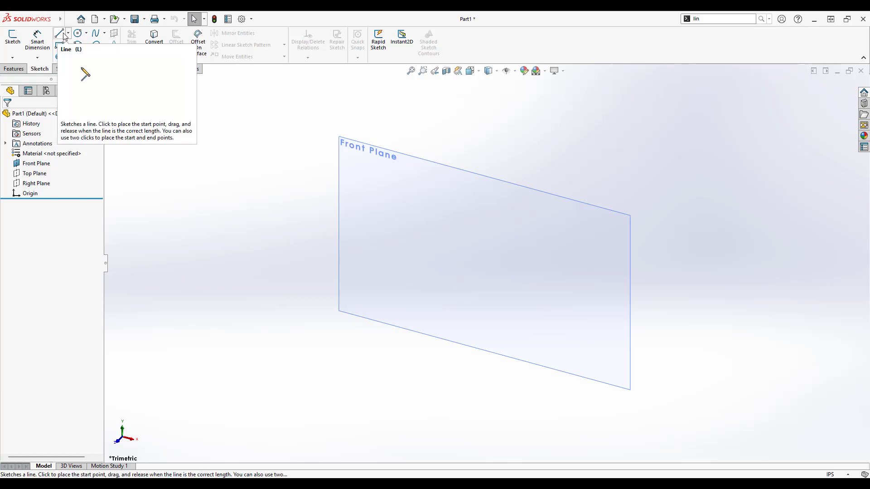